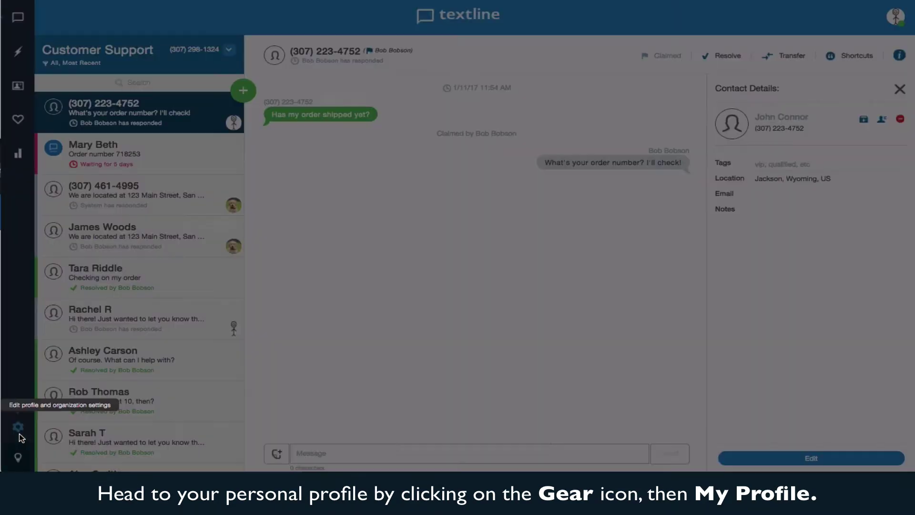
Dismiss the account settings sheet to return to the Customer Support inbox
left_click(20, 433)
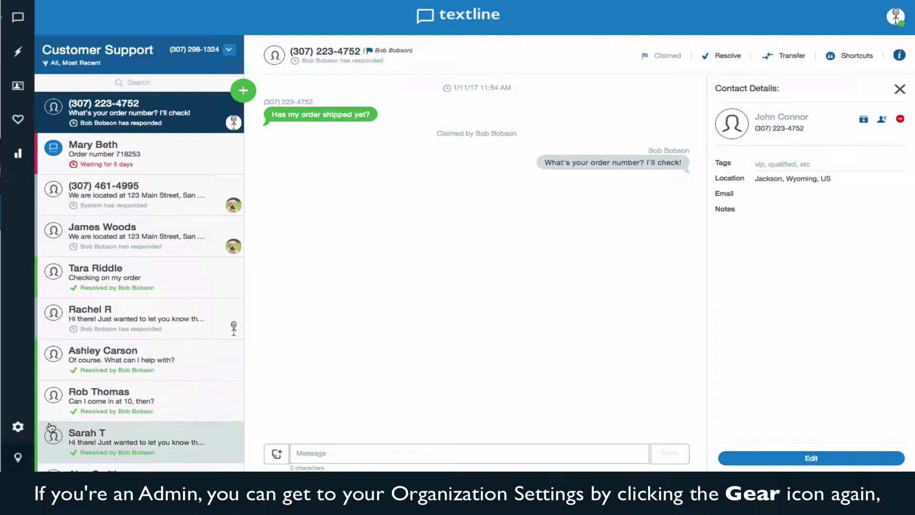
Go to Organization Settings from the gear menu and show the Agents list
left_click(18, 427)
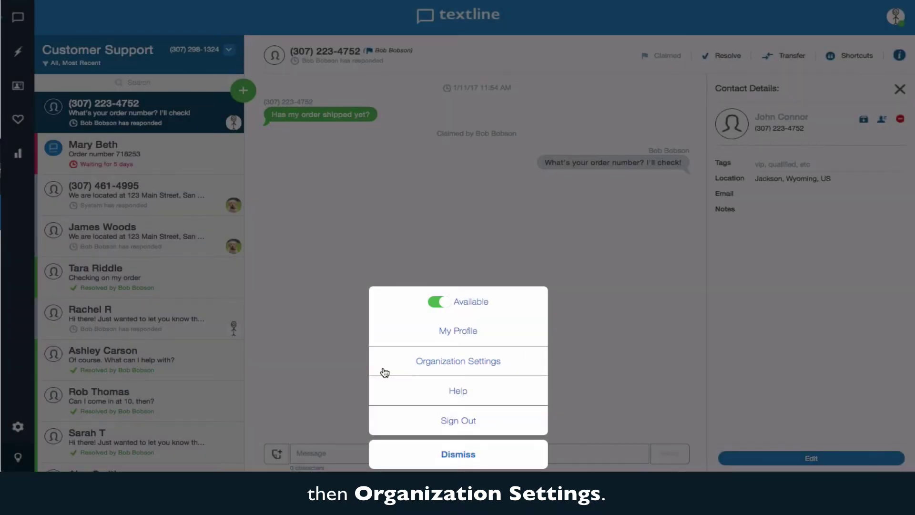
left_click(384, 361)
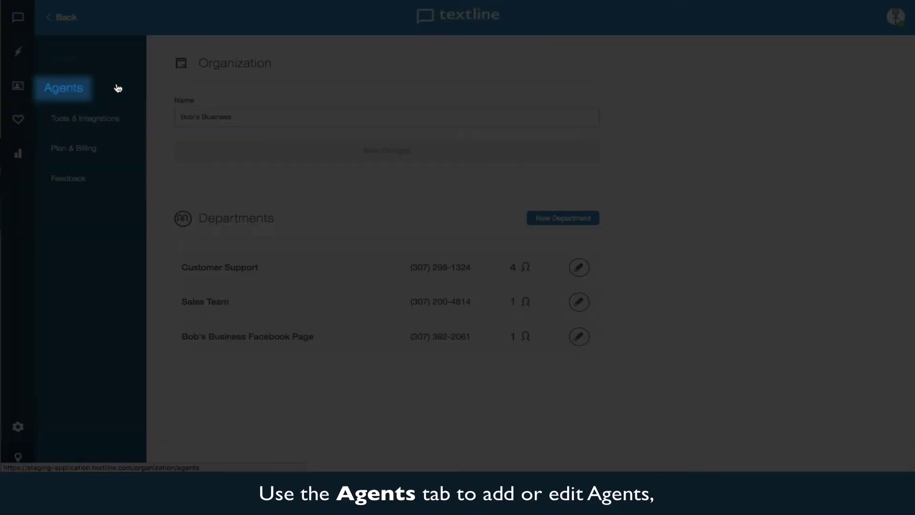
left_click(104, 91)
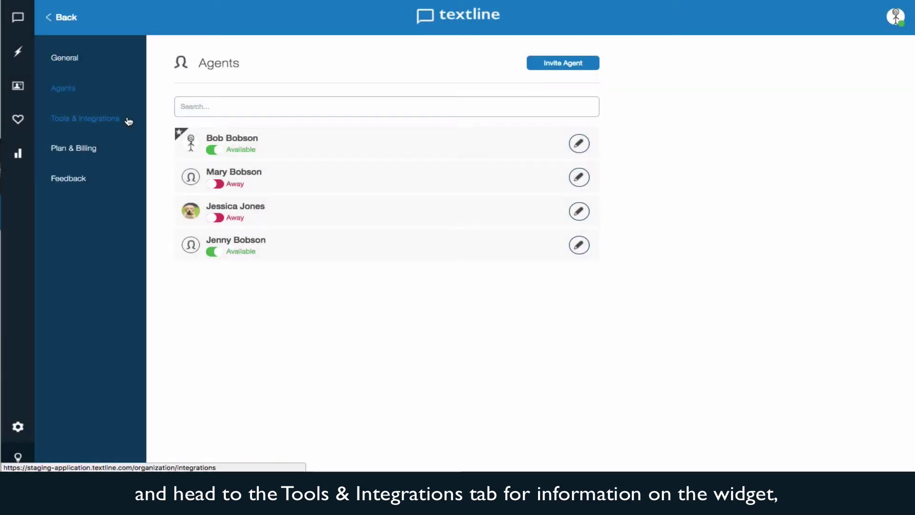
Browse the Zendesk, Help Scout, Zapier and Slack integration details under Tools & Integrations
left_click(128, 120)
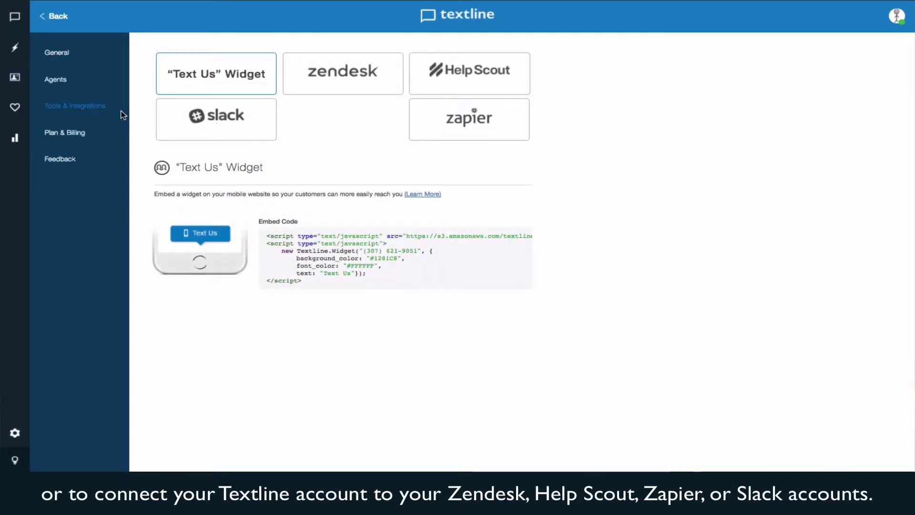
left_click(305, 92)
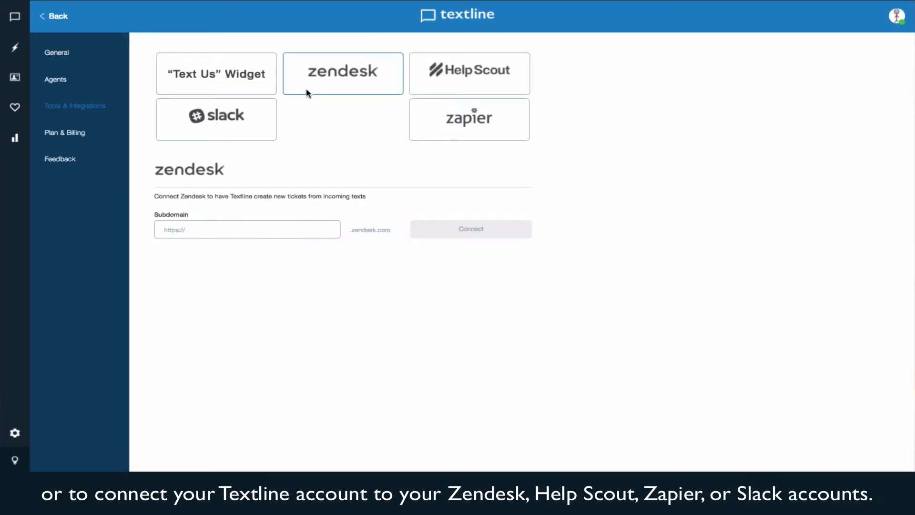
left_click(419, 92)
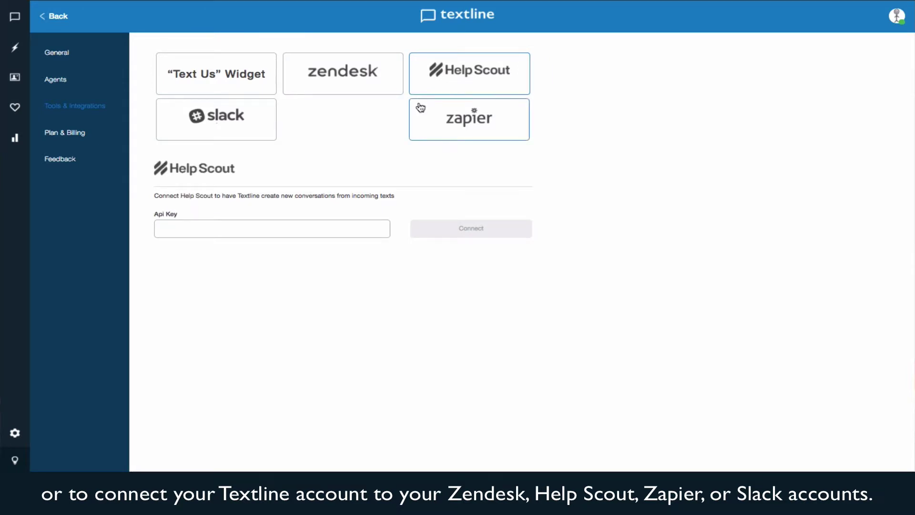
left_click(421, 108)
left_click(267, 112)
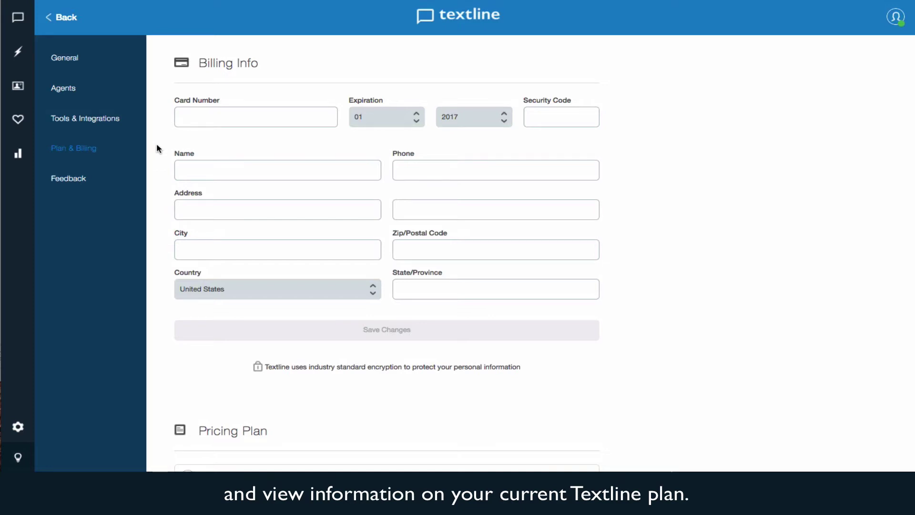
scroll(157, 143, "down", 3)
scroll(158, 148, "down", 3)
scroll(158, 149, "down", 3)
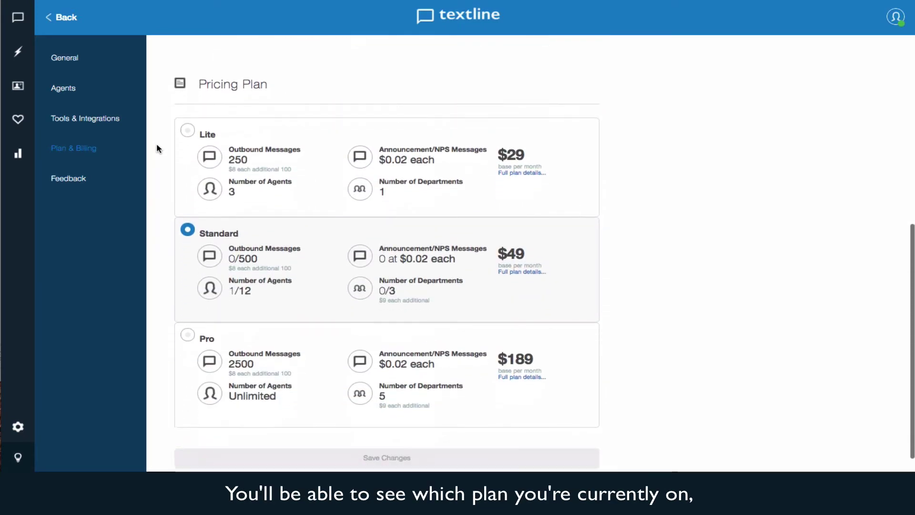
scroll(158, 148, "down", 1)
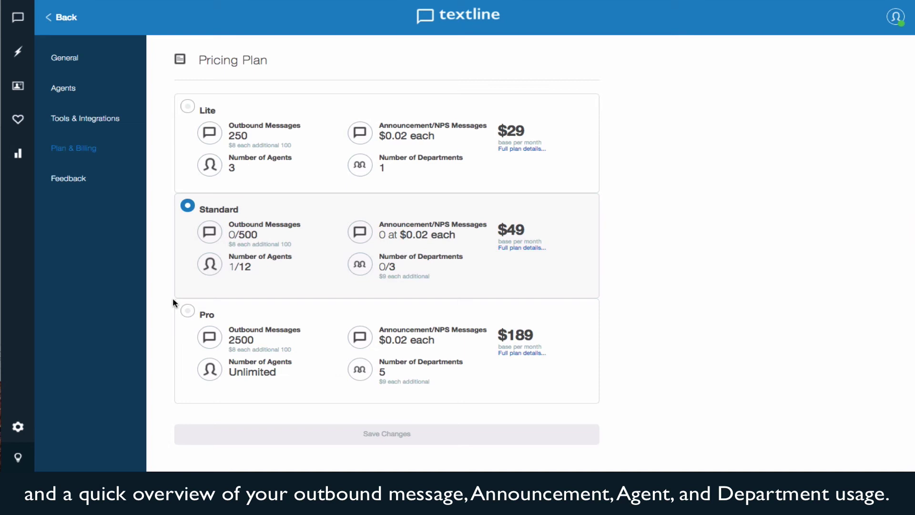
Select the Pro pricing plan on the Plan & Billing page
left_click(188, 314)
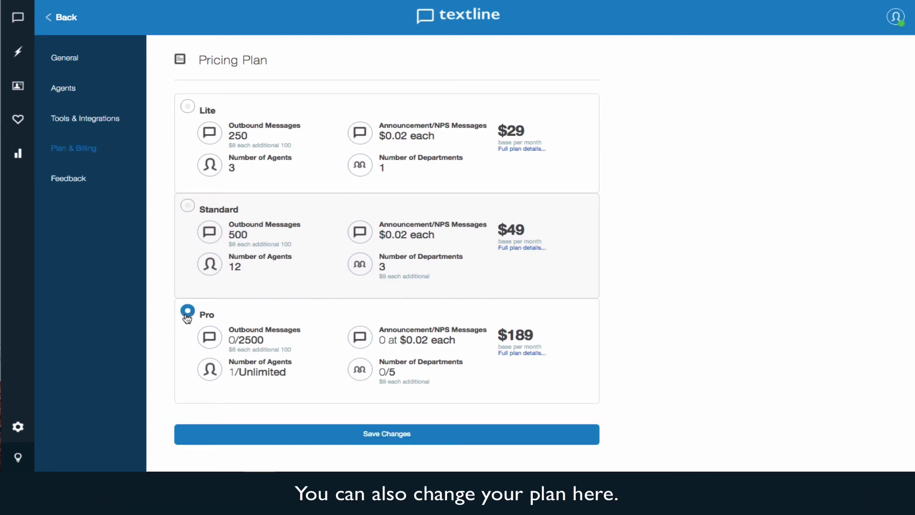